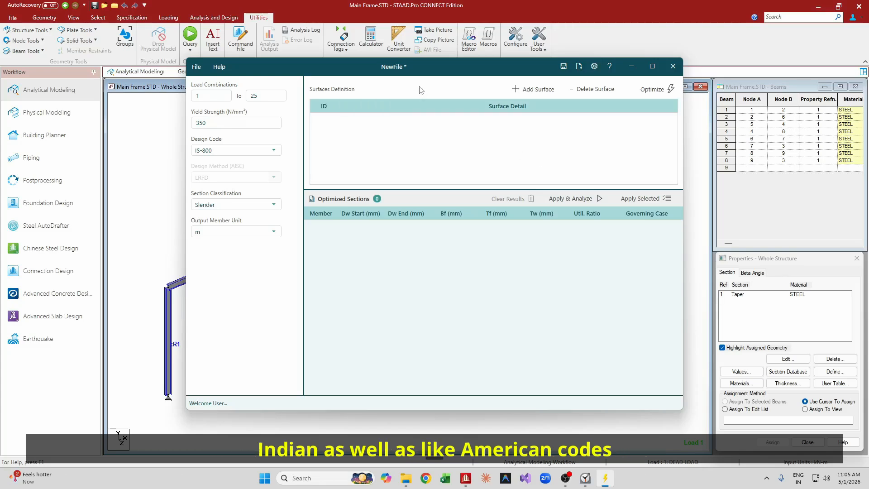
left_click(274, 149)
left_click(272, 174)
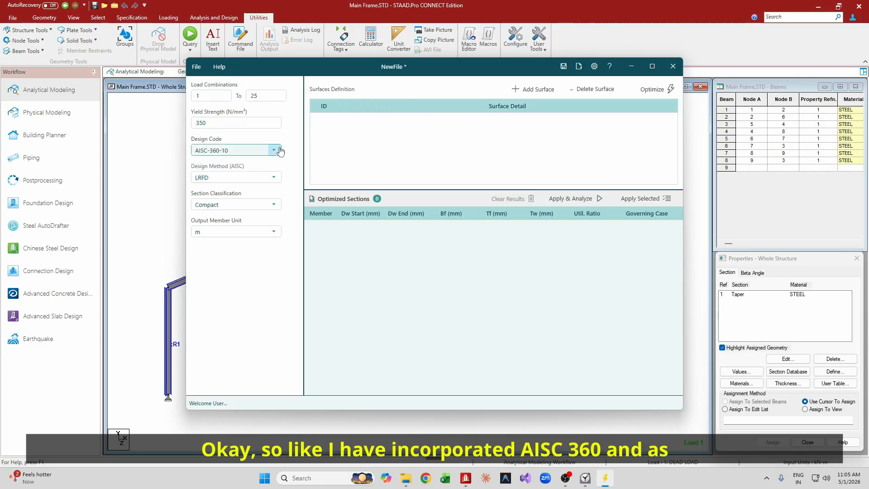
left_click(274, 151)
left_click(267, 163)
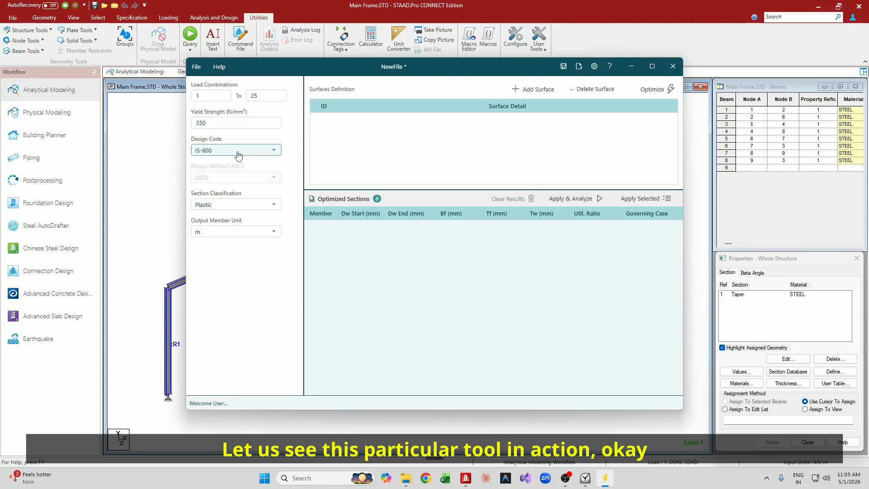
Switch to STAAD.Pro and display the whole frame's design results with values, based on the actual ratio, in the geometry view.
left_click(163, 175)
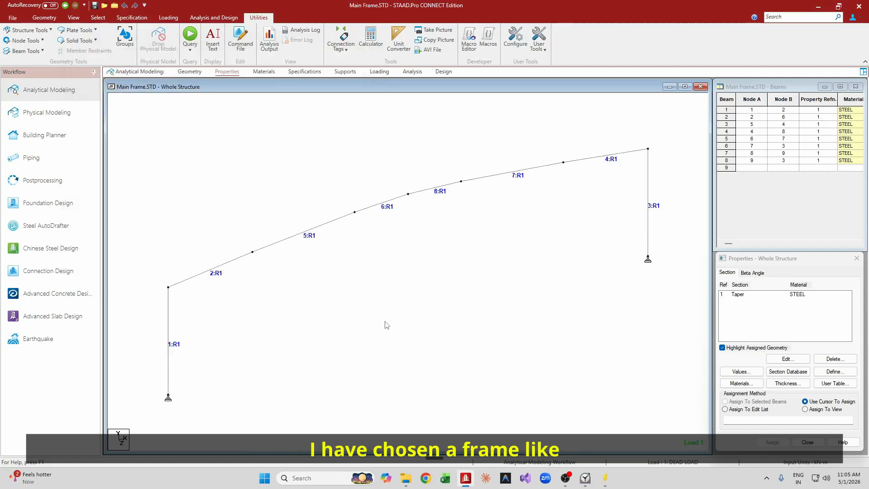
key("space")
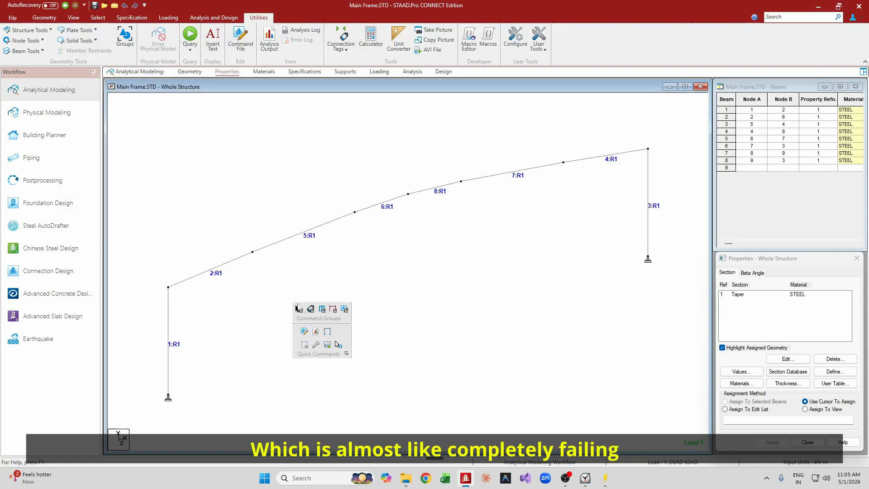
left_click(326, 343)
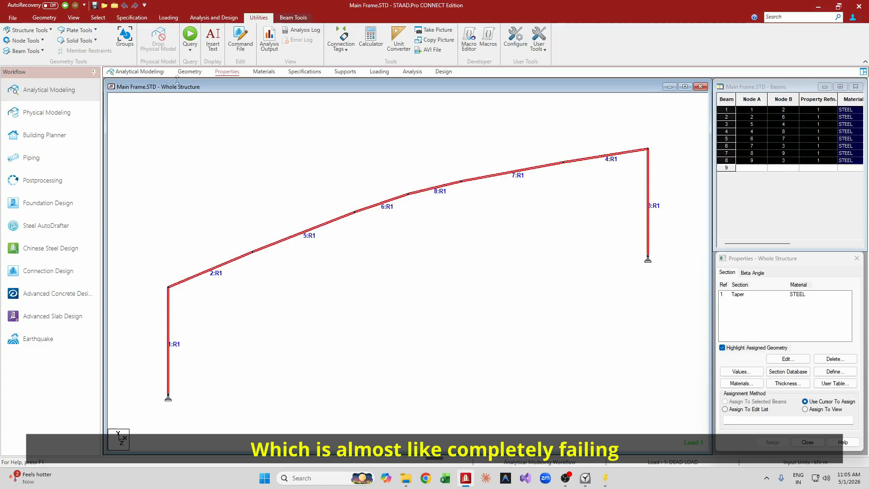
left_click(189, 71)
right_click(336, 164)
left_click(394, 330)
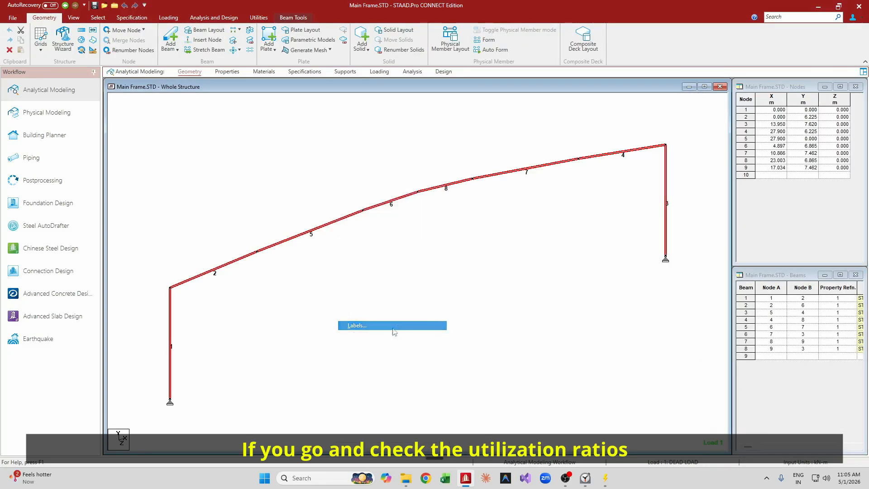
left_click(498, 113)
left_click(342, 147)
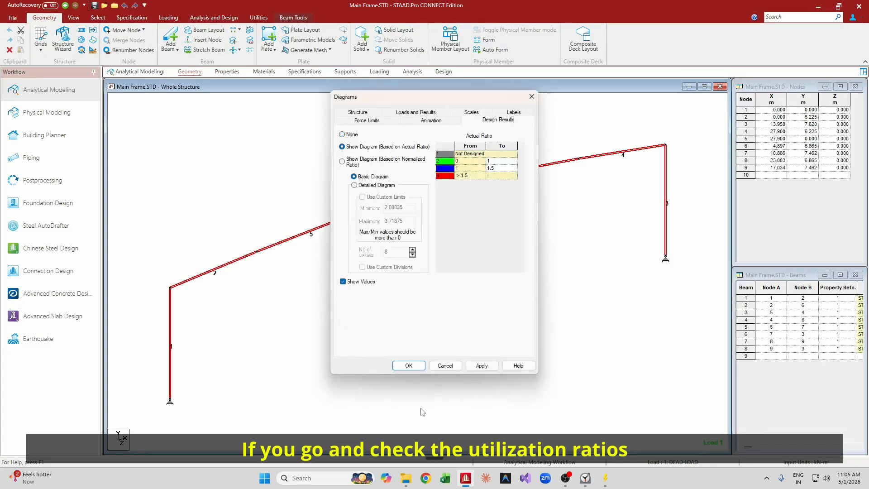
left_click(409, 366)
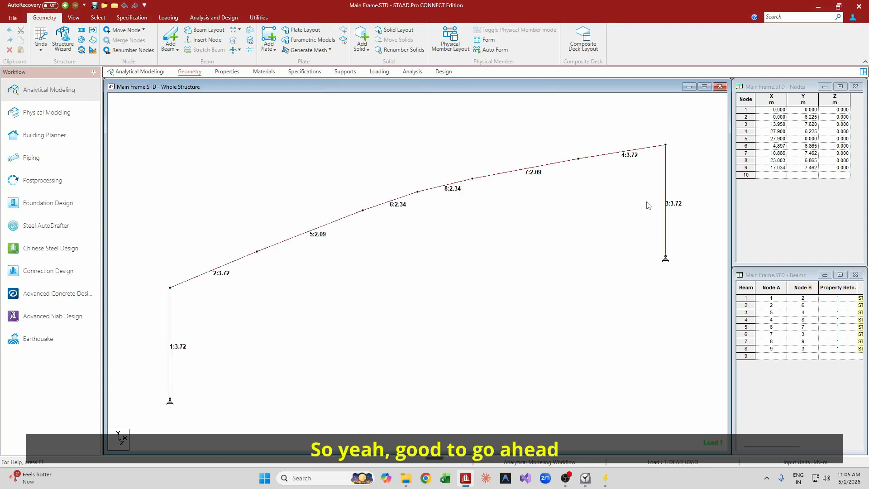
Switch to the PEB Optimization Engine and read through its How to Use guide.
left_click(605, 478)
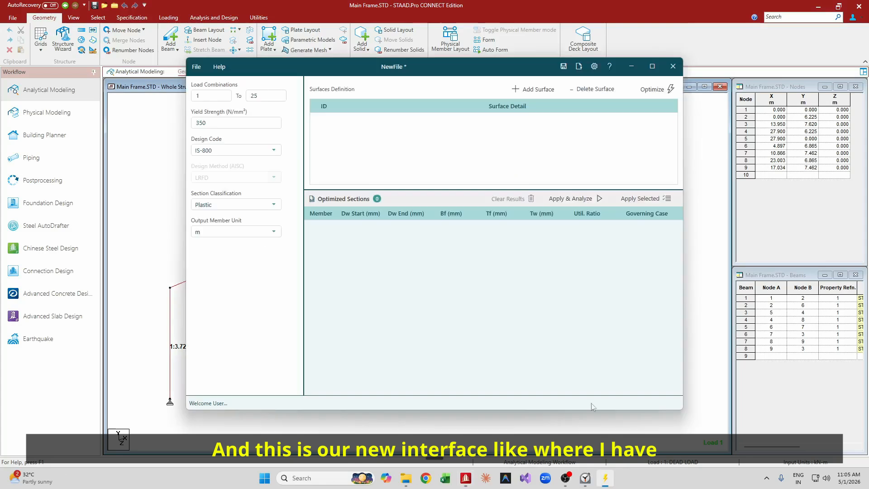
left_click_drag(454, 67, 479, 69)
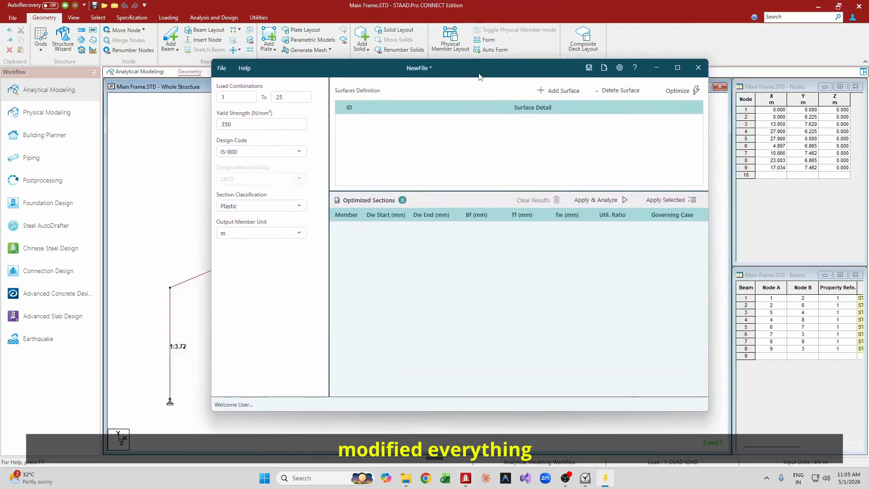
left_click(222, 68)
left_click(244, 68)
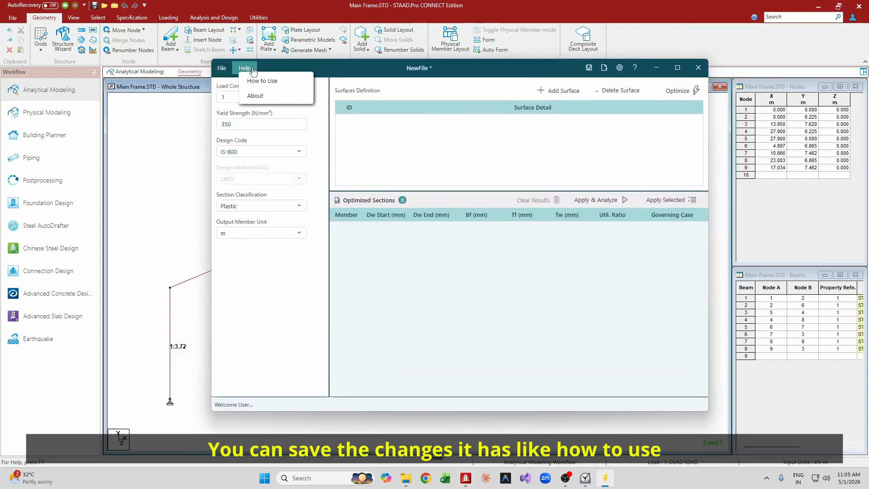
left_click(298, 82)
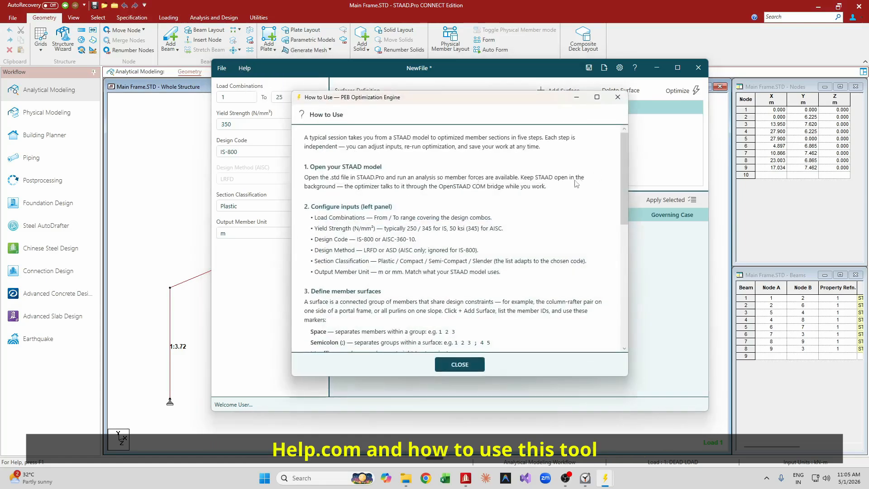
scroll(469, 312, "down", 5)
left_click(617, 96)
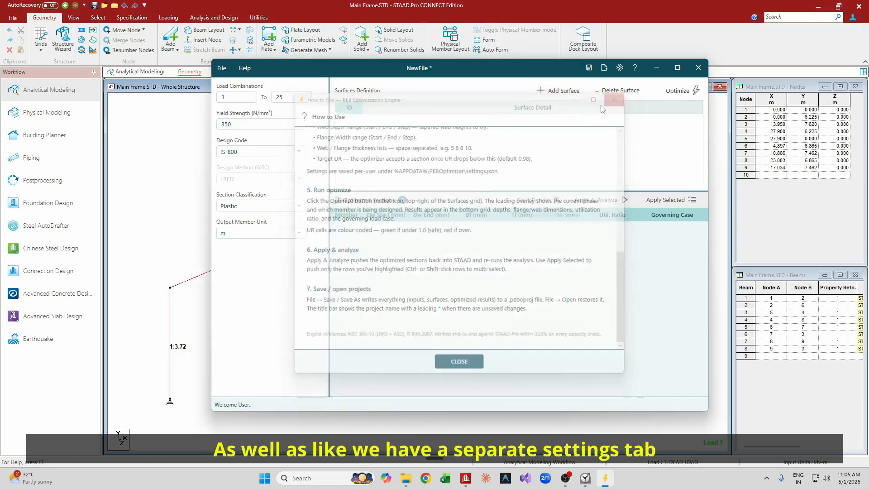
Examine the optimization settings for web depth, flange width, thickness lists and target UR.
left_click(620, 68)
scroll(480, 255, "down", 3)
scroll(482, 251, "up", 3)
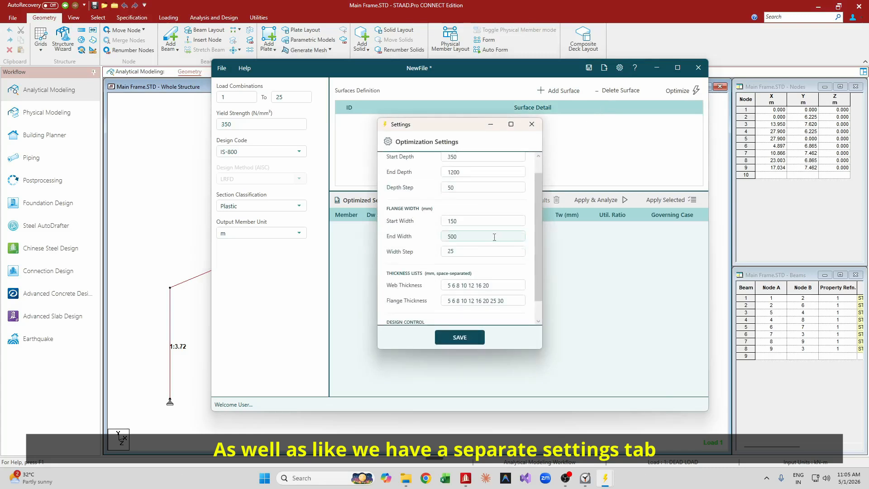
left_click(531, 124)
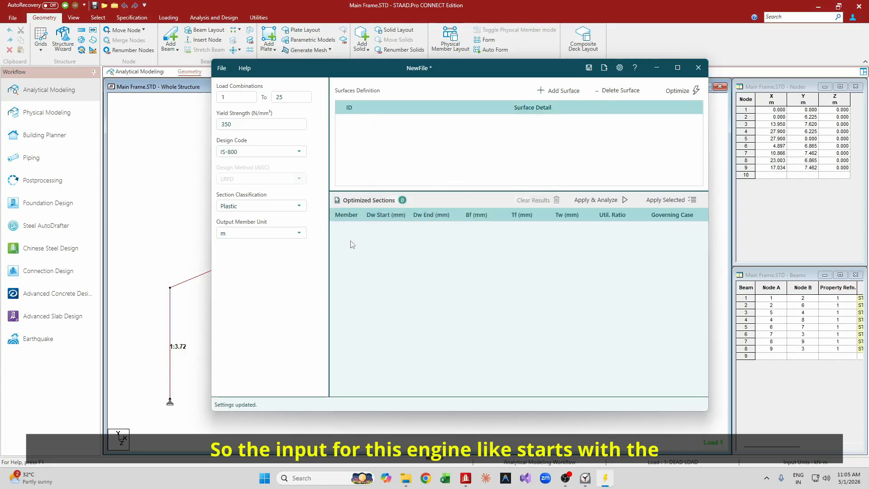
left_click(619, 68)
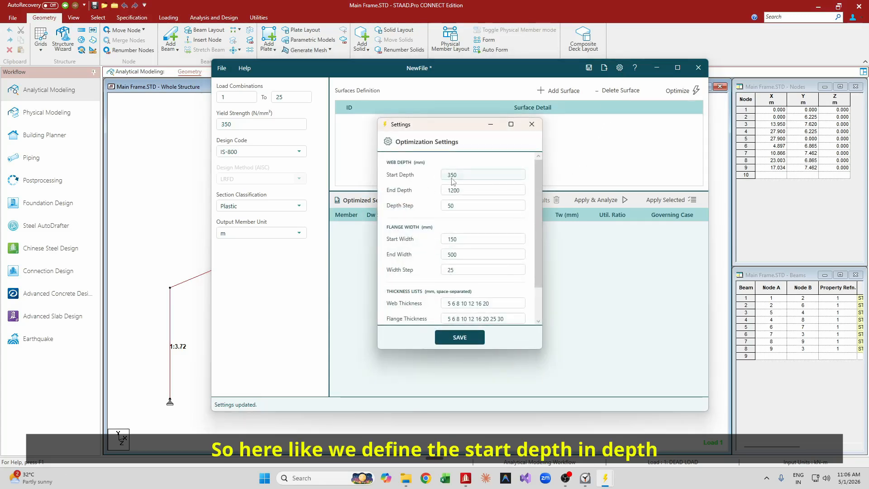
scroll(449, 217, "down", 1)
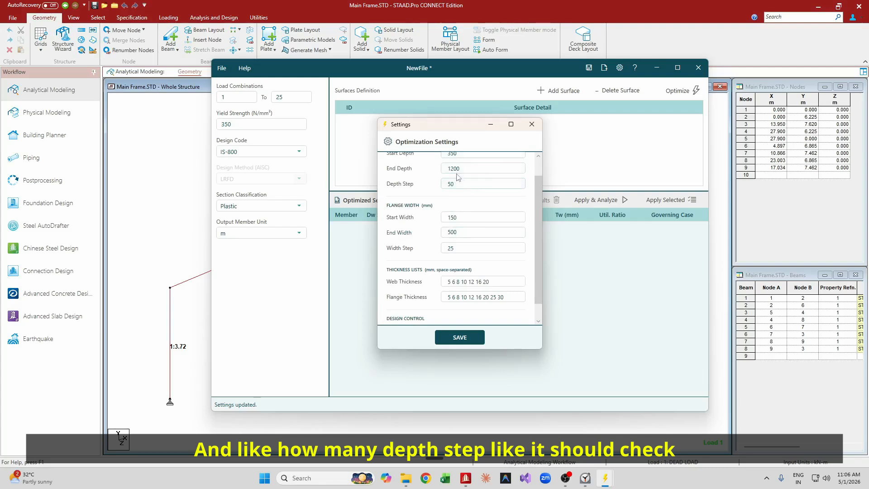
scroll(476, 213, "down", 1)
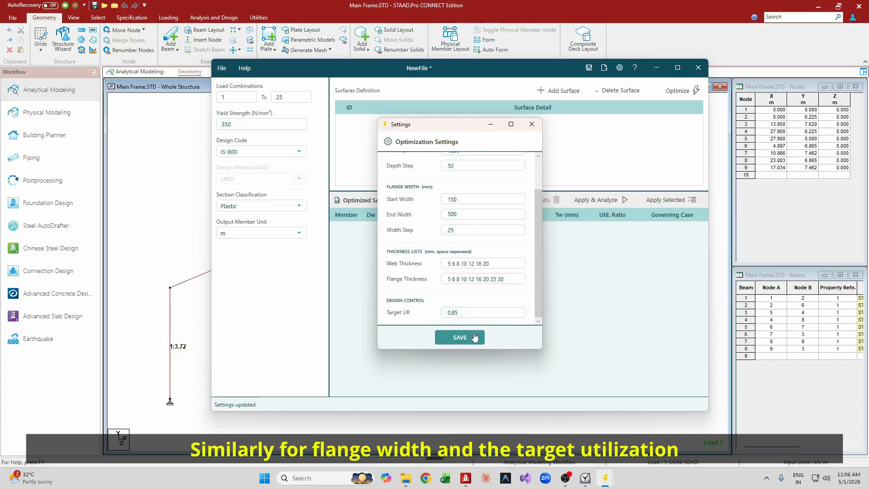
left_click(458, 338)
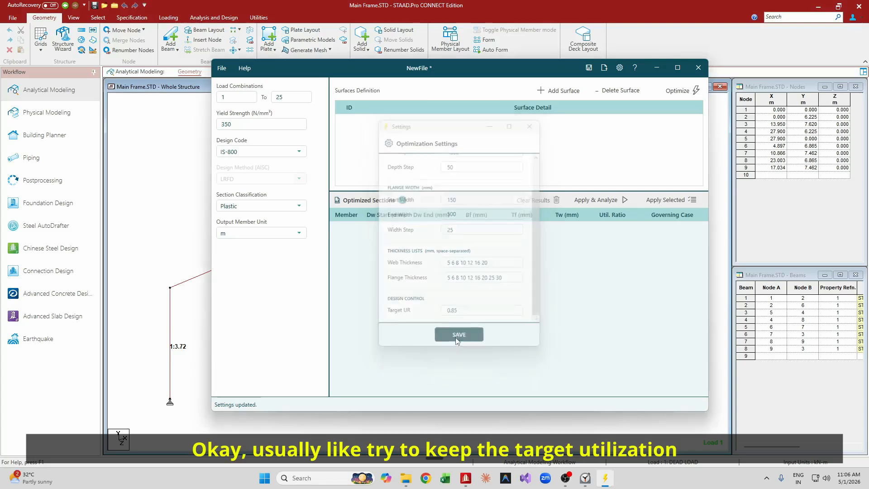
left_click(619, 68)
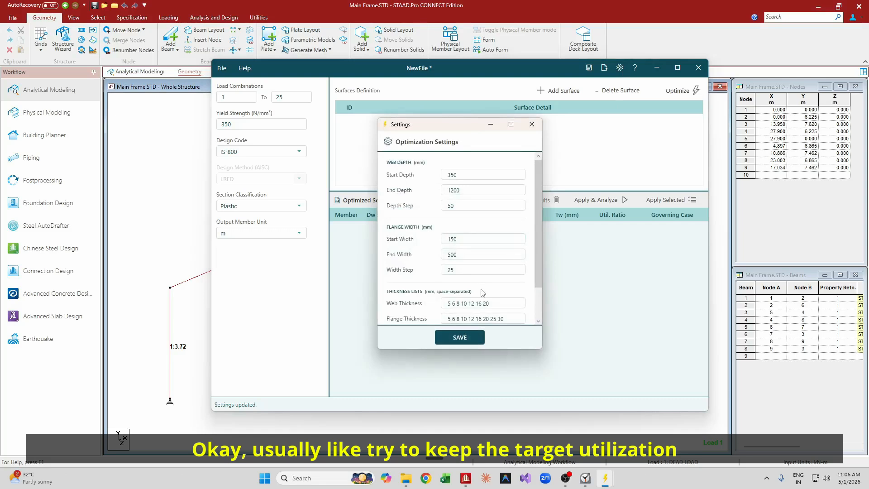
scroll(482, 292, "down", 2)
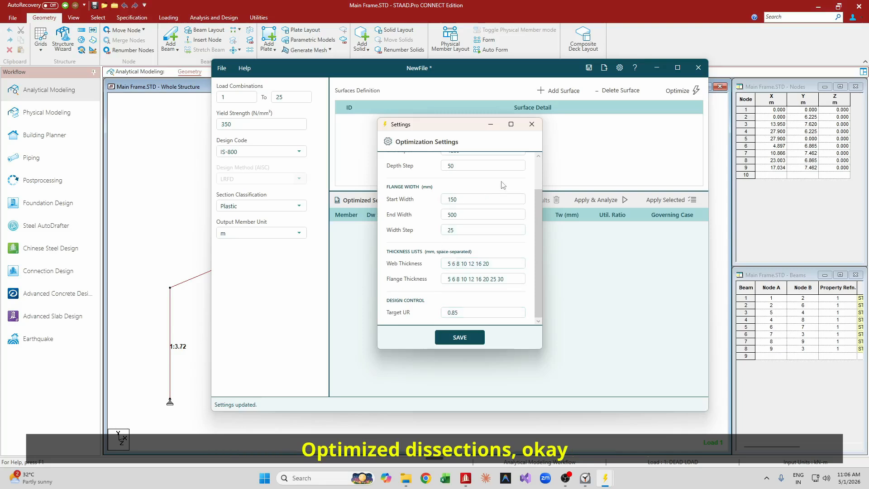
left_click(532, 125)
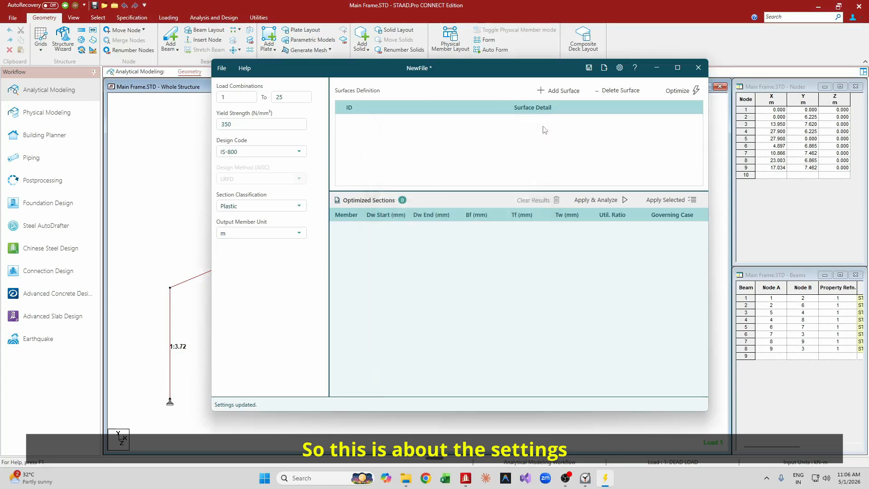
Switch to STAAD.Pro and look up the load combination numbers in the frame's load definitions.
left_click_drag(328, 77, 370, 87)
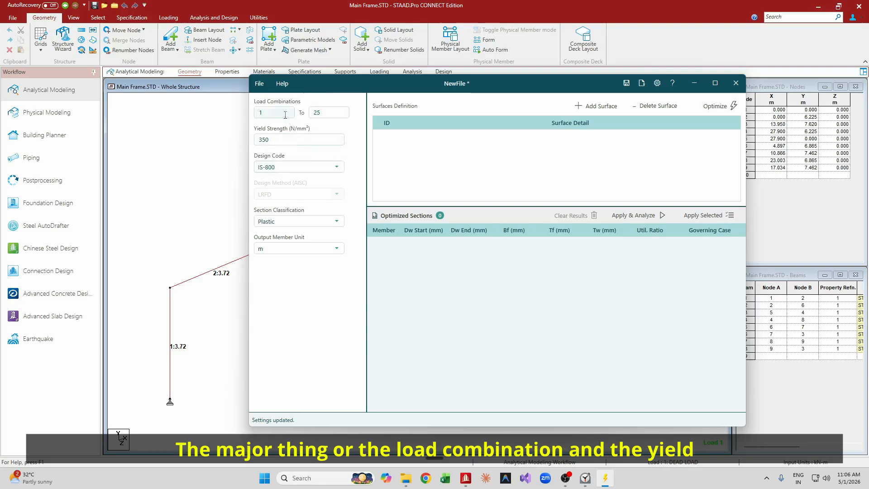
left_click(209, 151)
left_click(379, 71)
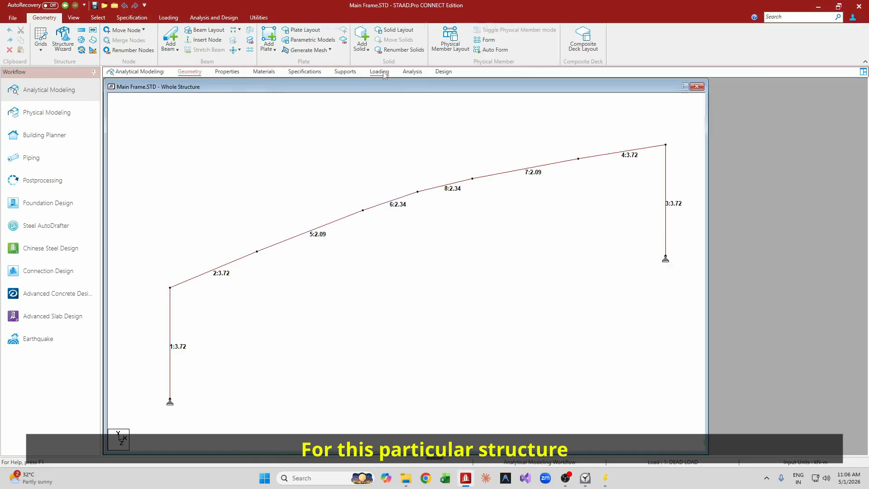
left_click(721, 109)
scroll(775, 156, "down", 2)
scroll(775, 156, "down", 3)
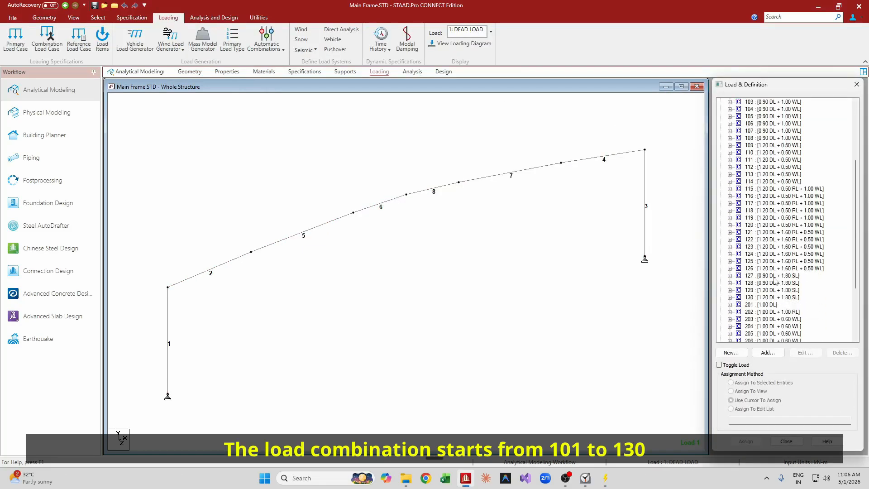
Switch to the PEB Optimization Engine and set the load combination range from 101 to 130.
left_click(605, 478)
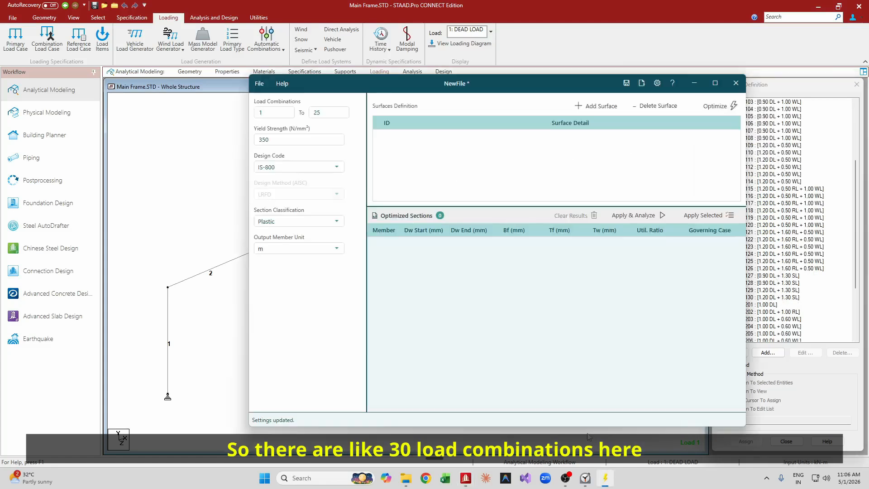
left_click(272, 112)
key("Tab")
type("130")
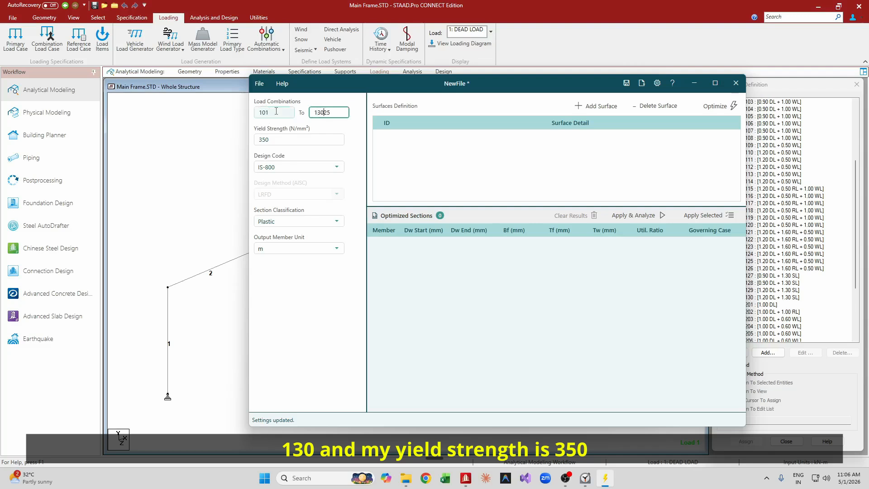
left_click(302, 139)
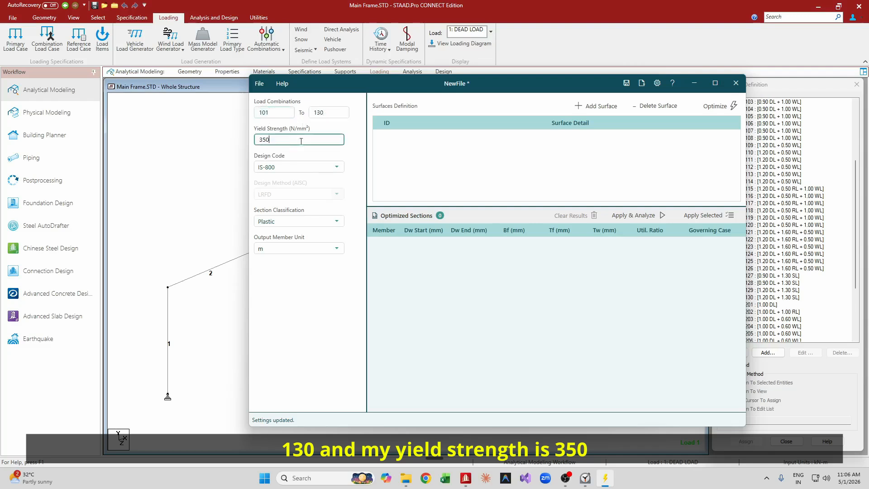
Set the design code to AISC-360-10 and the section classification to Slender.
left_click(335, 168)
left_click(273, 190)
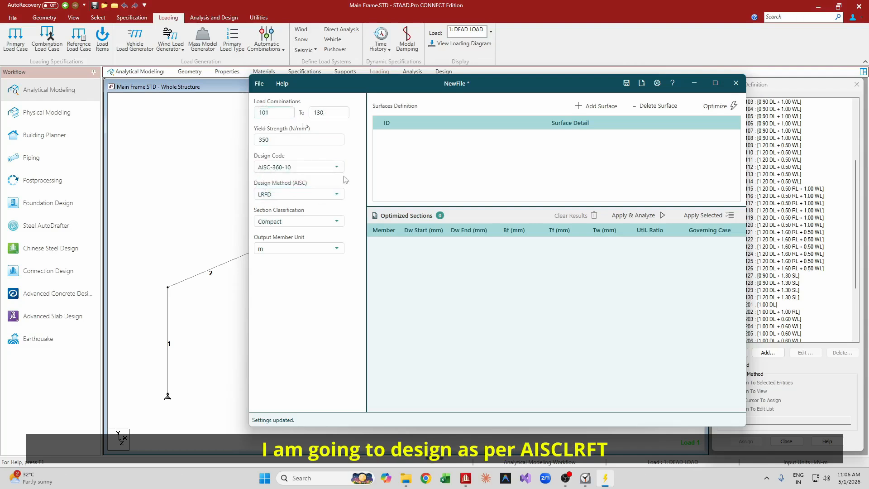
left_click(338, 222)
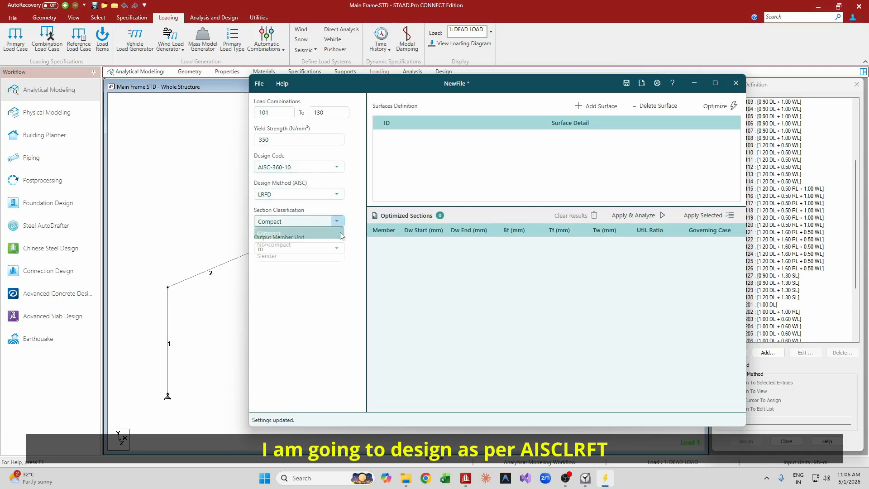
left_click(302, 260)
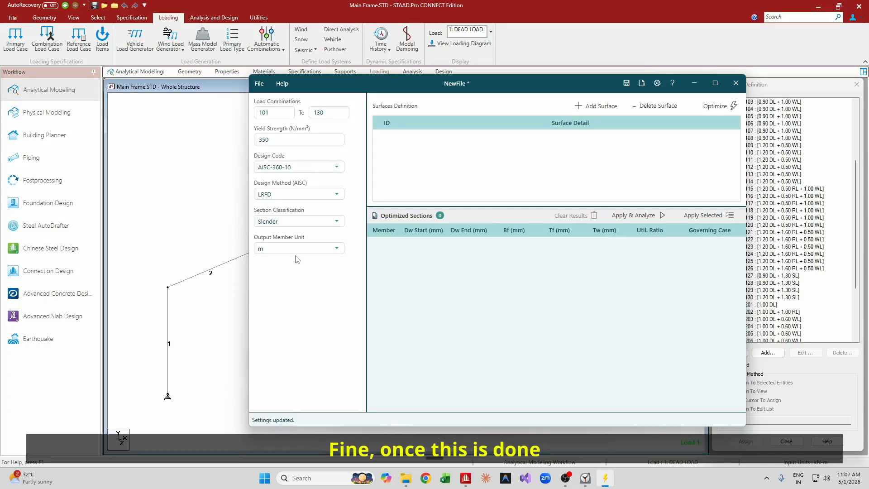
Switch to STAAD.Pro and select rafter members 2, 5, 6, 8, 7 and 4 to identify the continuous rafter surface.
scroll(241, 221, "down", 1)
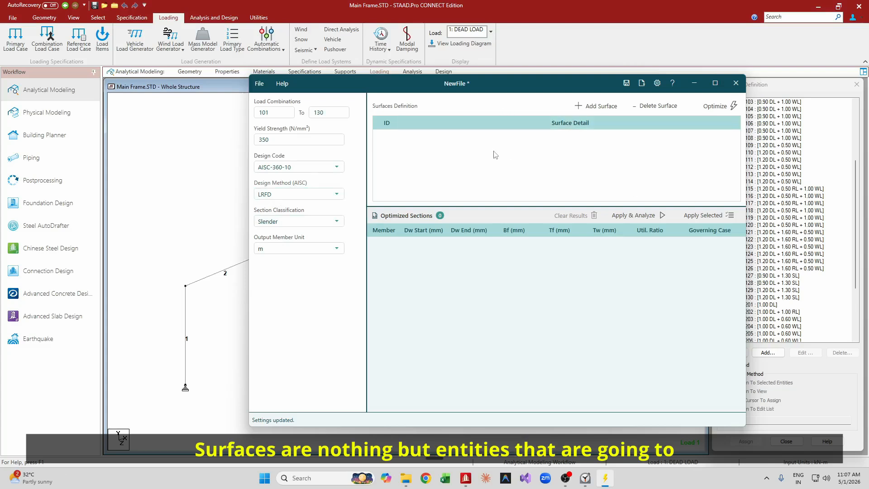
left_click(208, 179)
left_click_drag(196, 170, 568, 387)
left_click(587, 165, "ctrl")
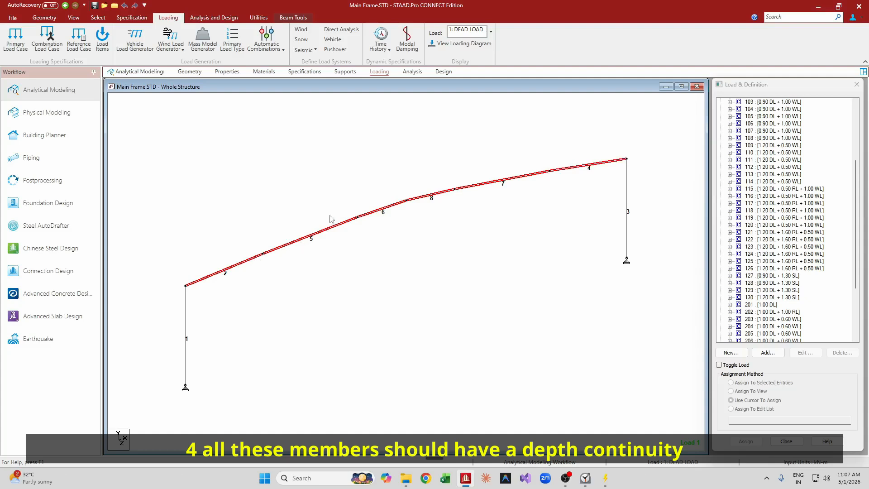
left_click_drag(201, 132, 594, 314)
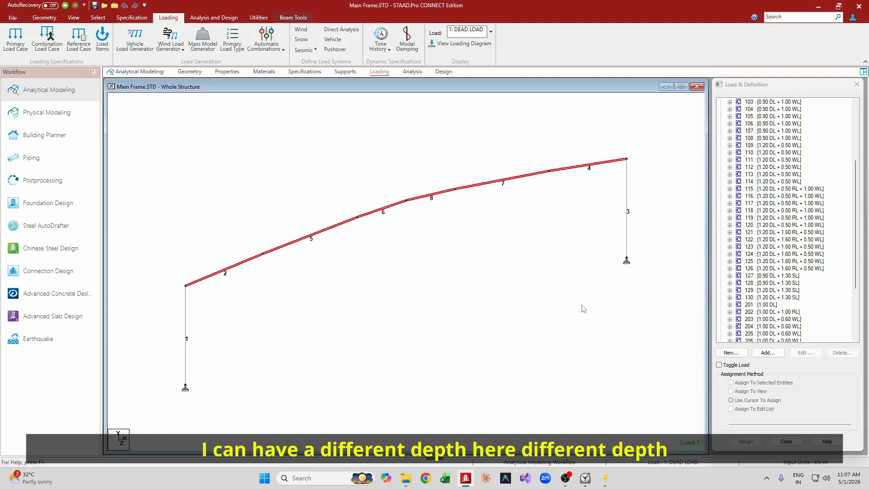
Select columns 1 and 3 in turn to identify them as surfaces separate from the rafter.
left_click_drag(164, 300, 298, 389)
left_click(643, 177)
left_click_drag(643, 178, 606, 263)
left_click_drag(275, 279, 166, 356)
left_click_drag(656, 175, 592, 281)
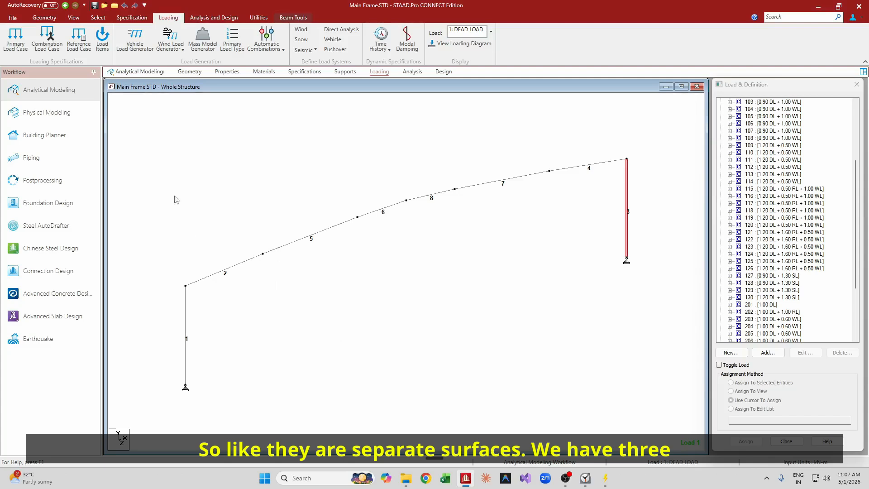
Add column member 1 from STAAD.Pro as a surface in the PEB Optimization Engine and save its definition.
left_click_drag(208, 117, 623, 371)
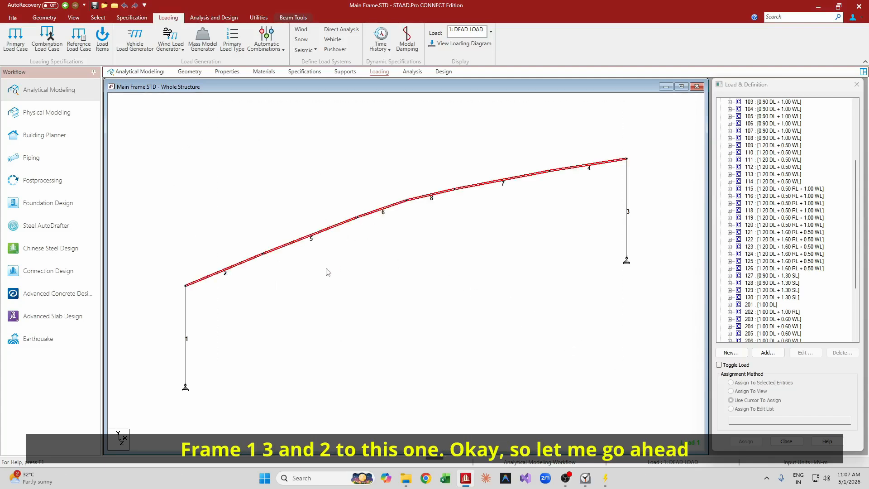
key("alt+Tab")
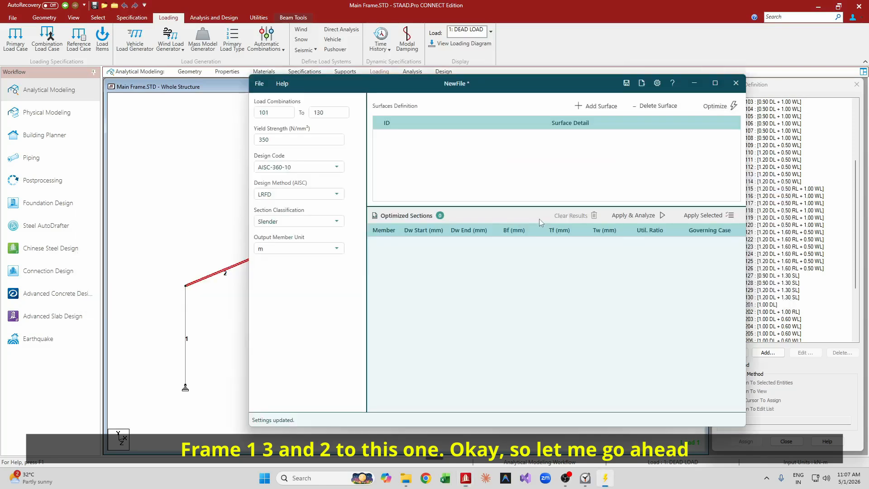
left_click(587, 107)
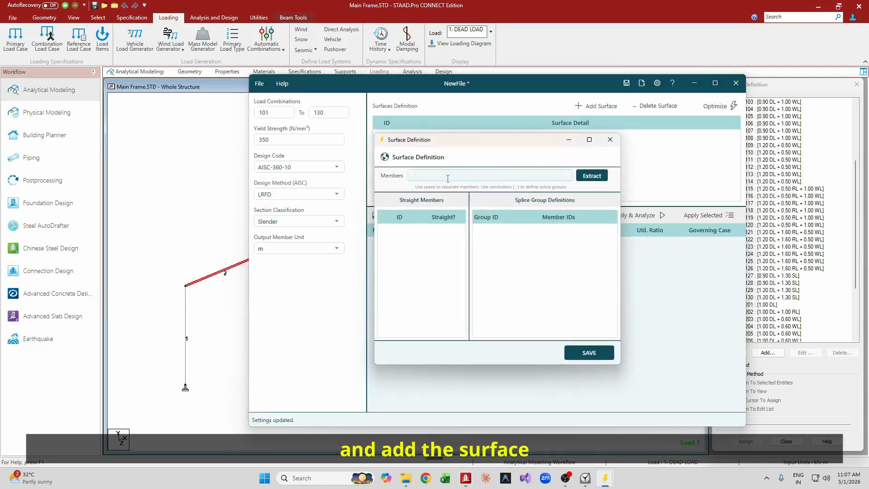
left_click(569, 176)
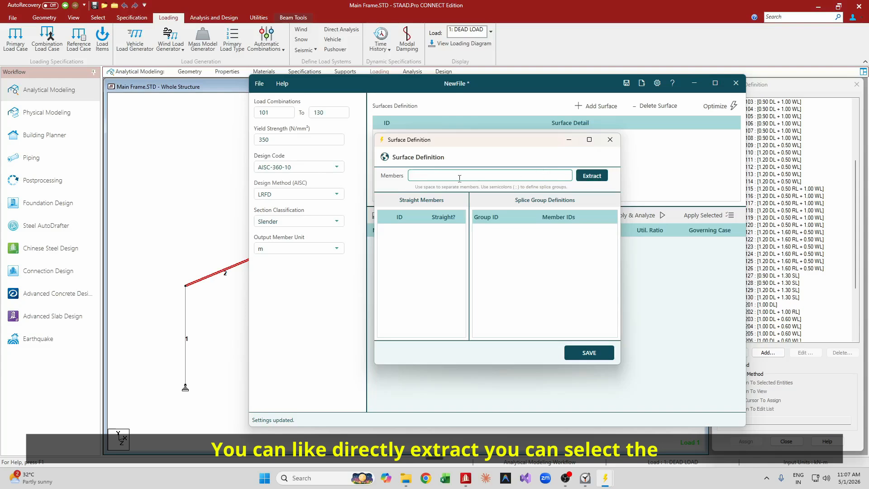
left_click(186, 320)
key("alt+Tab")
left_click(597, 177)
left_click(571, 349)
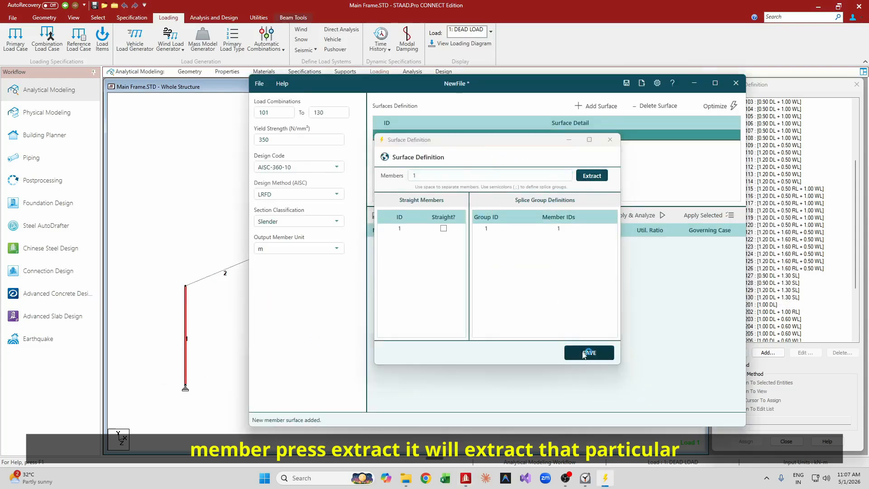
Select column member 3 in STAAD.Pro and save it as a separate surface in the PEB Optimization Engine.
left_click(186, 201)
left_click_drag(649, 182, 585, 266)
key("alt+Tab")
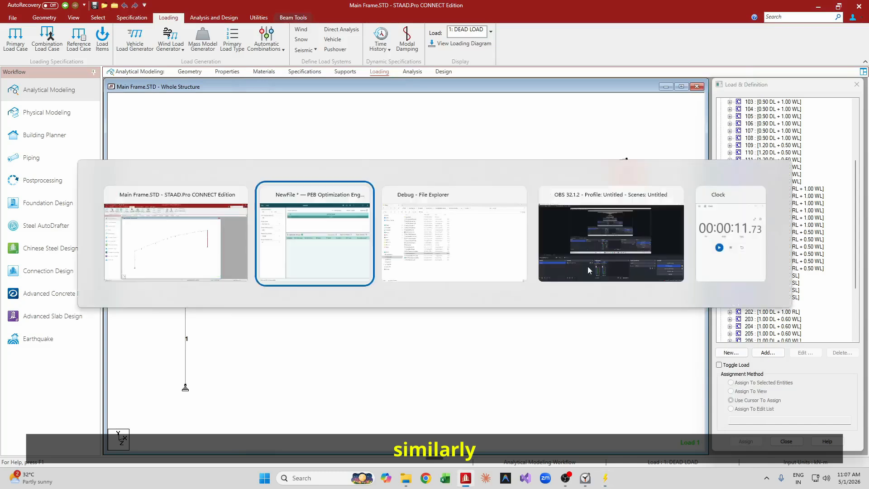
left_click(597, 105)
left_click(592, 176)
left_click(588, 352)
Select rafter members 2, 5, 6, 8, 7 and 4 in STAAD.Pro and extract them into a new surface definition.
left_click(203, 166)
left_click_drag(231, 132, 596, 329)
left_click(249, 262, "ctrl")
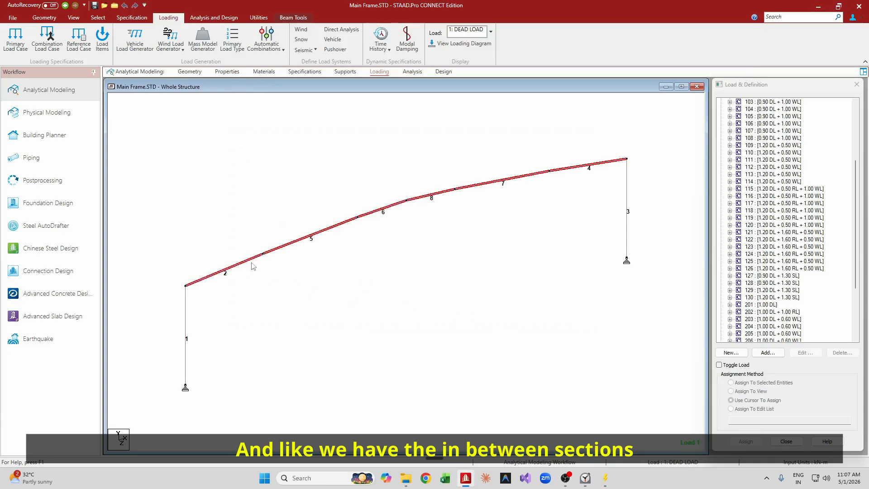
key("alt+Tab")
left_click(594, 108)
left_click(592, 176)
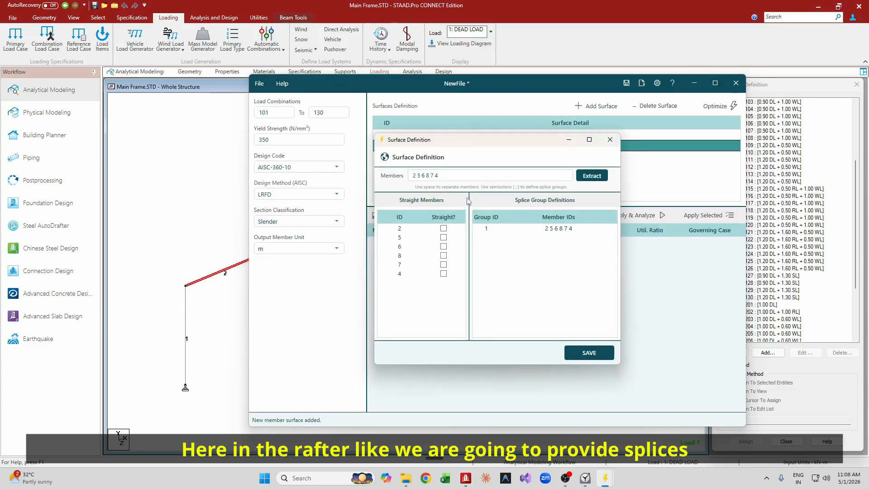
Examine the rafter in STAAD.Pro to identify the splice pairs 2-5, 6-8 and 7-4, and return to the surface definition.
left_click(419, 175)
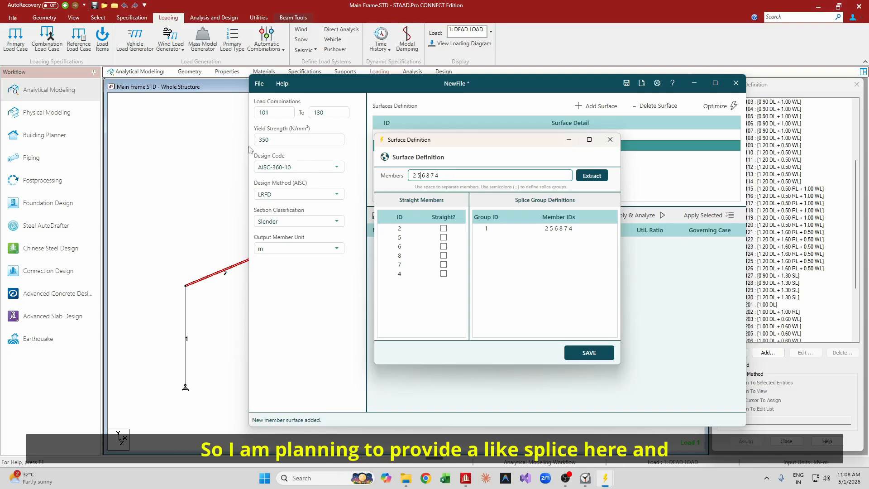
left_click(207, 153)
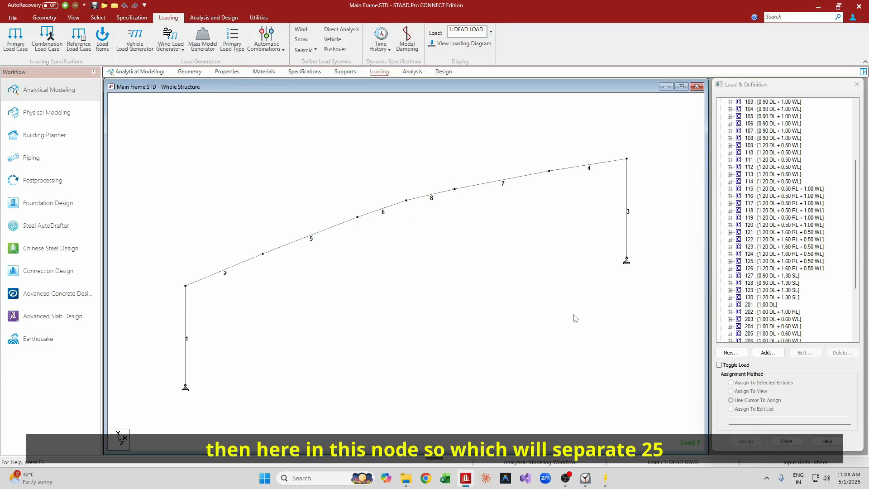
left_click_drag(222, 194, 348, 301)
left_click_drag(377, 187, 451, 232)
left_click_drag(491, 153, 597, 232)
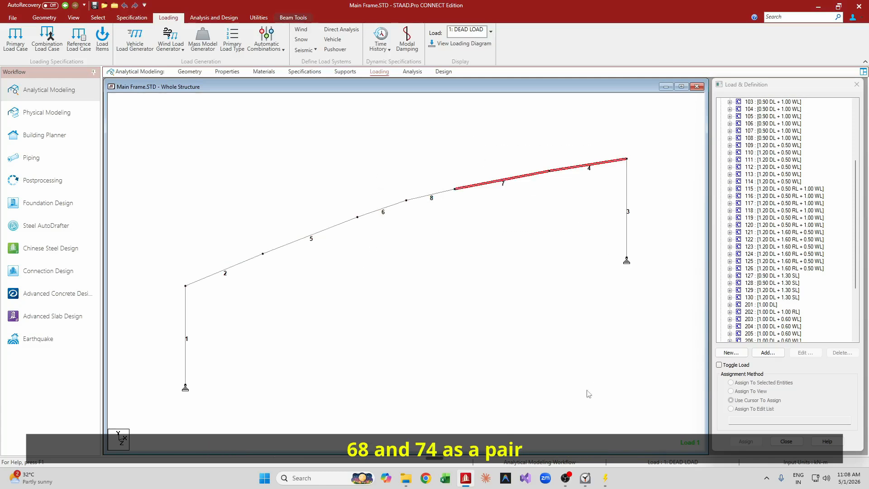
mouse_move(605, 478)
left_click(588, 407)
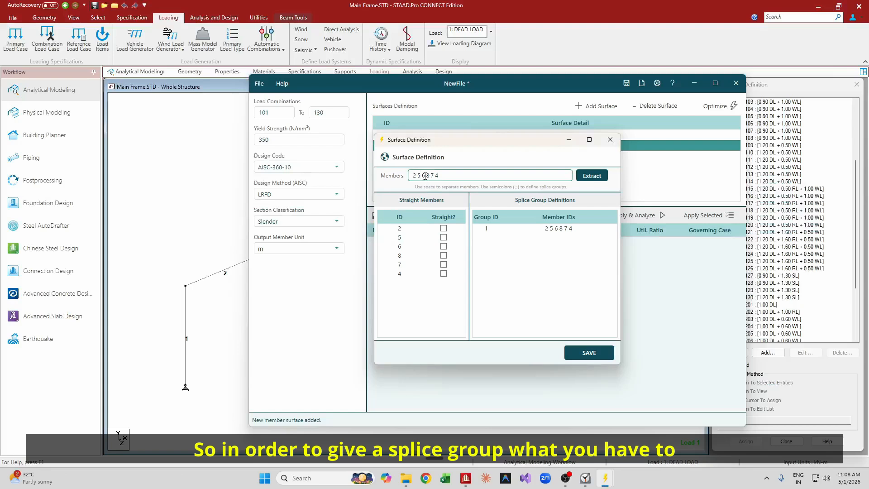
Divide the rafter member list into splice groups 2 5; 6 8; 7 4 and save the surface.
left_click(421, 176)
type(";")
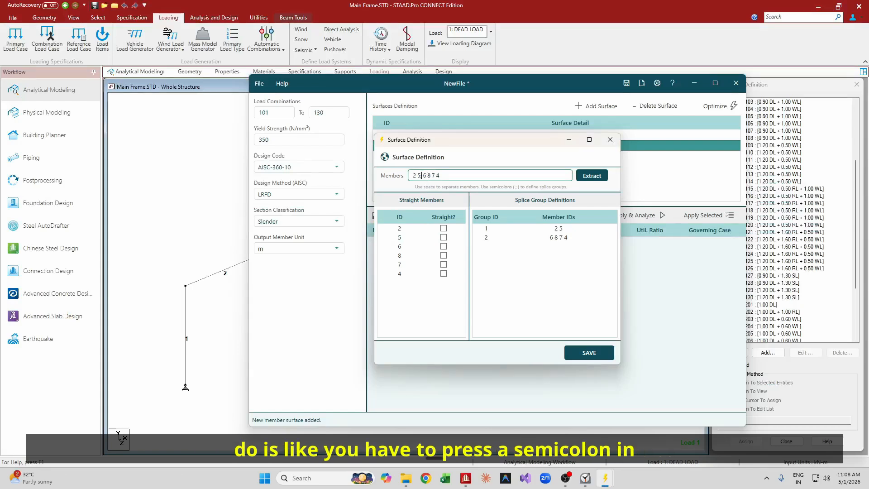
left_click(431, 175)
type(";")
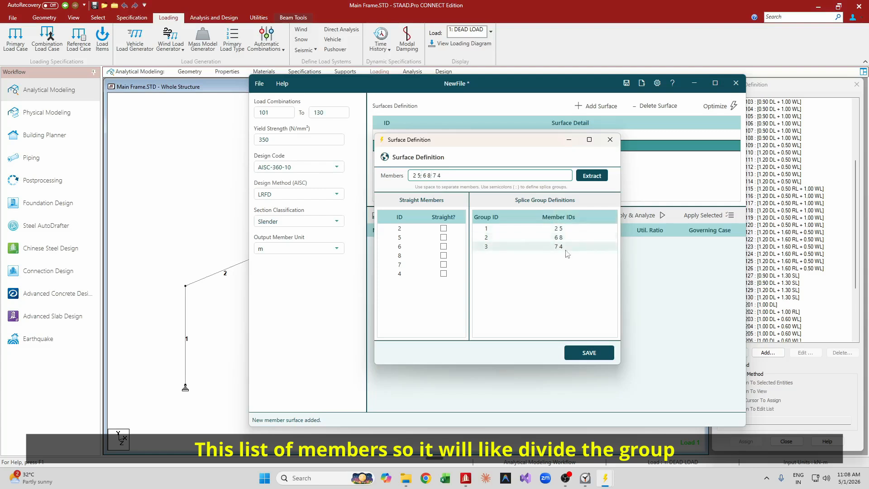
left_click(605, 353)
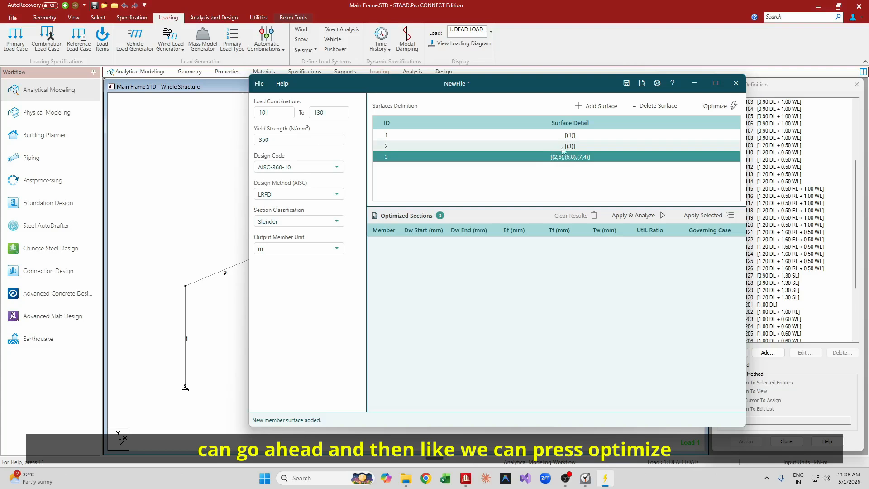
Optimize the defined surfaces, then apply the optimized sections to the STAAD.Pro model and analyze it.
left_click(720, 108)
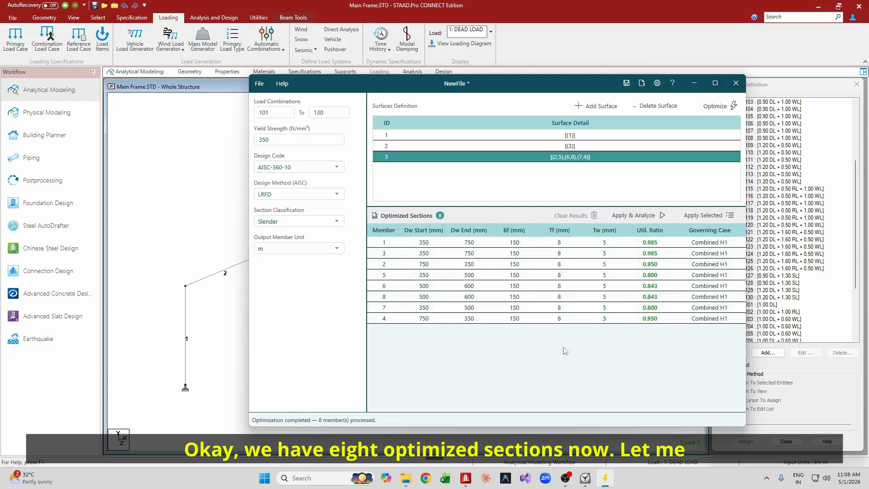
left_click(631, 216)
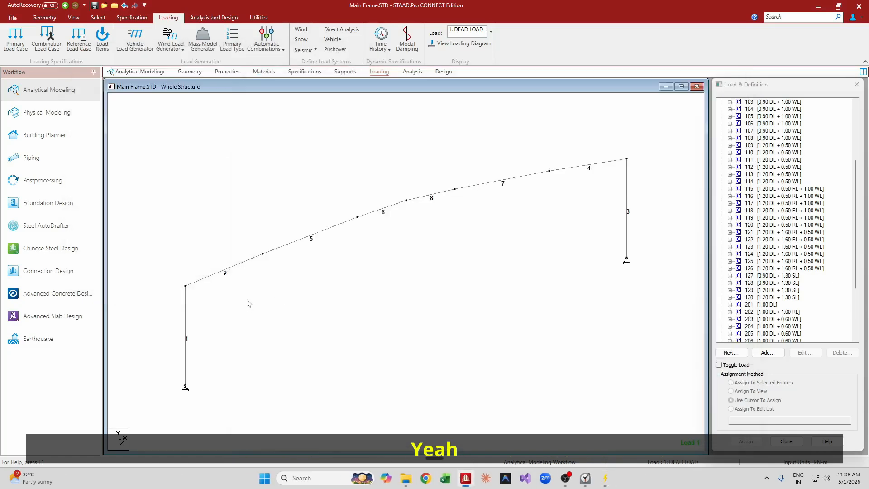
Select the members that fail the design check in the STAAD.Pro model.
right_click(229, 209)
left_click(257, 251)
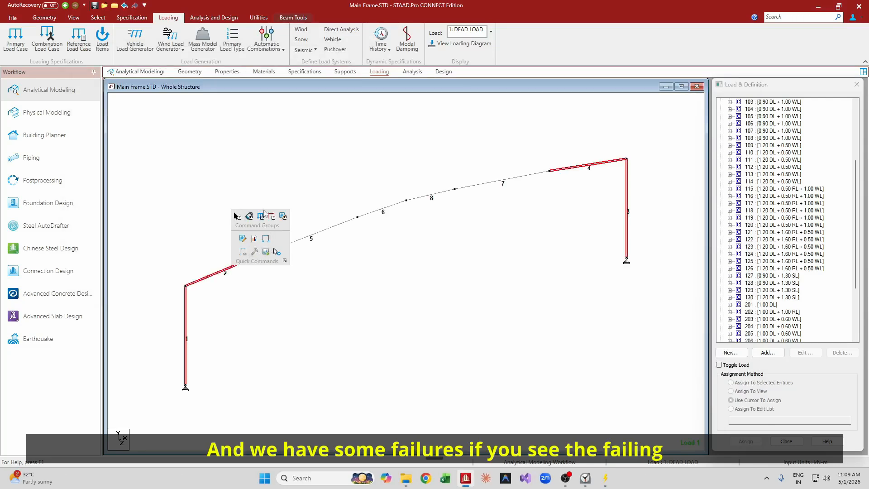
Display the design results diagram based on actual ratio with values shown, and render the frame's tapered sections.
right_click(273, 175)
left_click(311, 331)
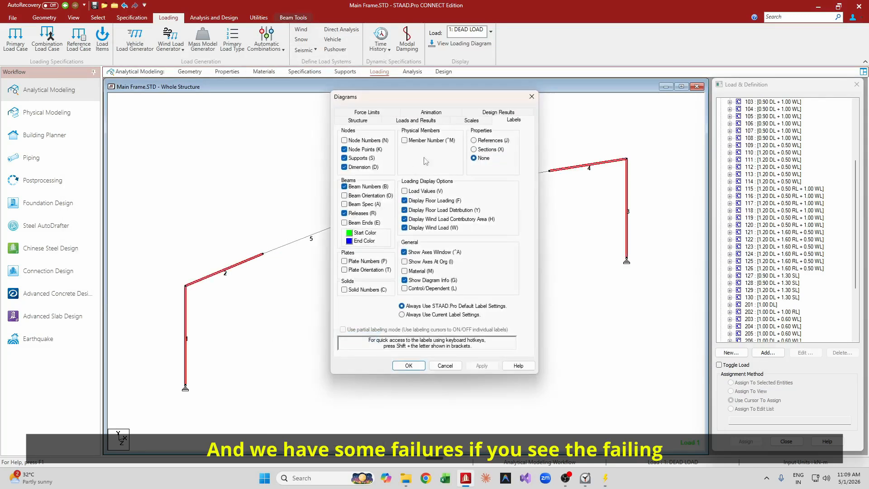
left_click(497, 112)
left_click(368, 147)
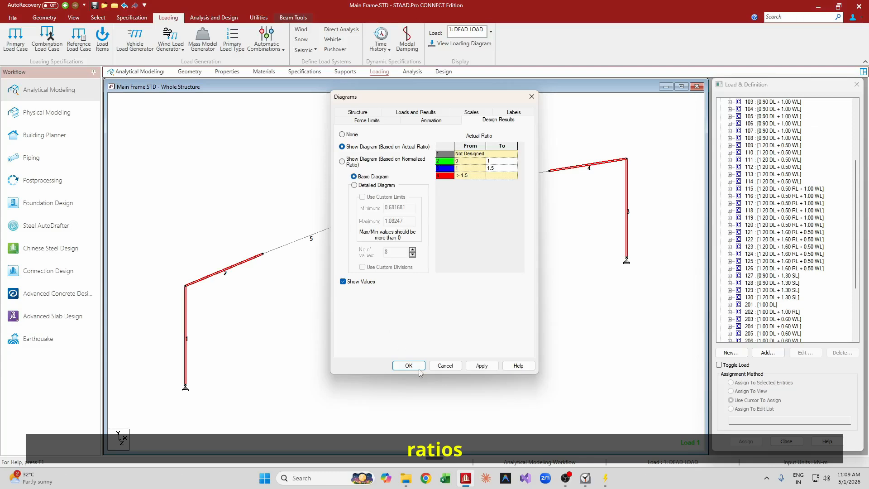
left_click(408, 366)
left_click(323, 332)
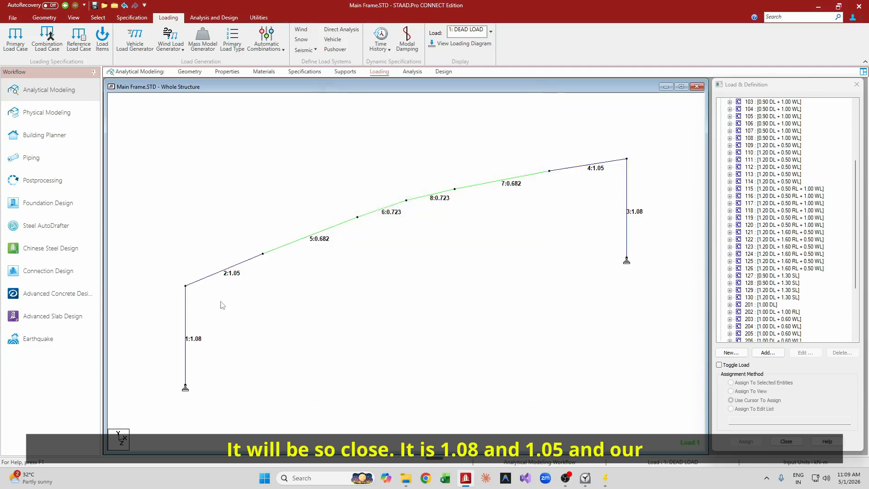
key("ctrl+3")
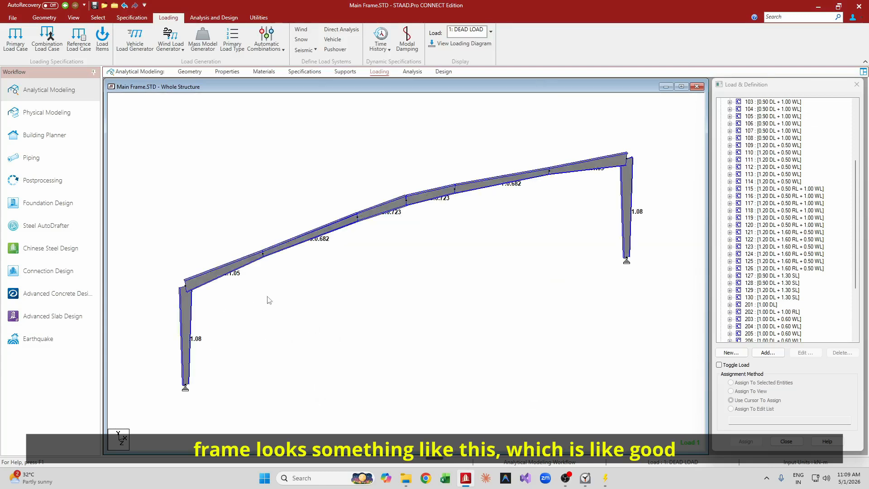